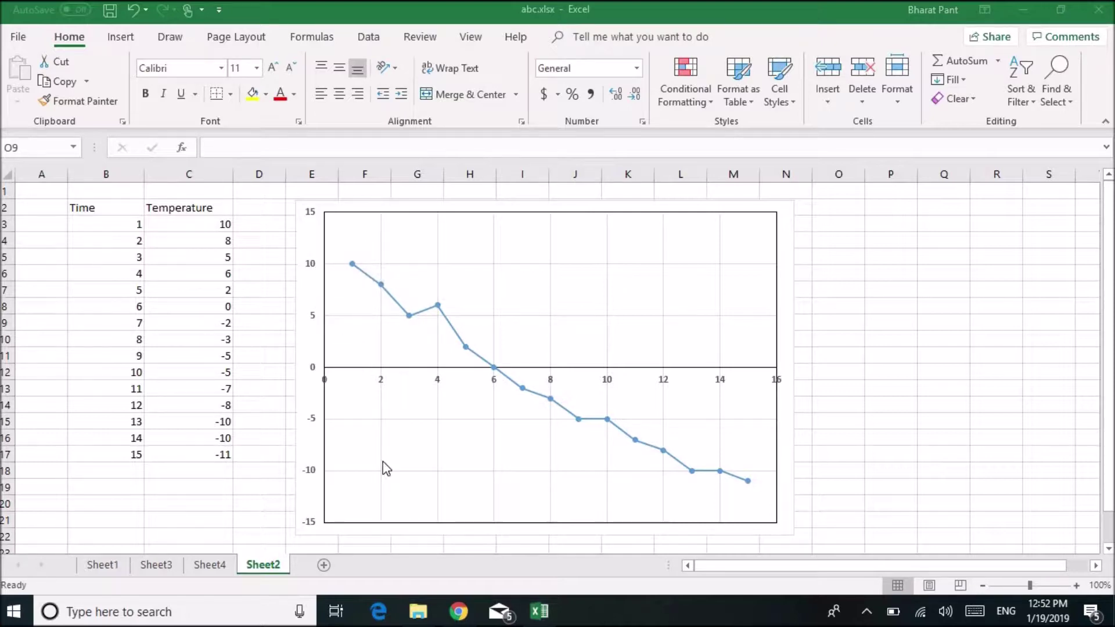
Step: Open the vertical axis formatting and set the horizontal axis to cross at Axis value
left_click(312, 266)
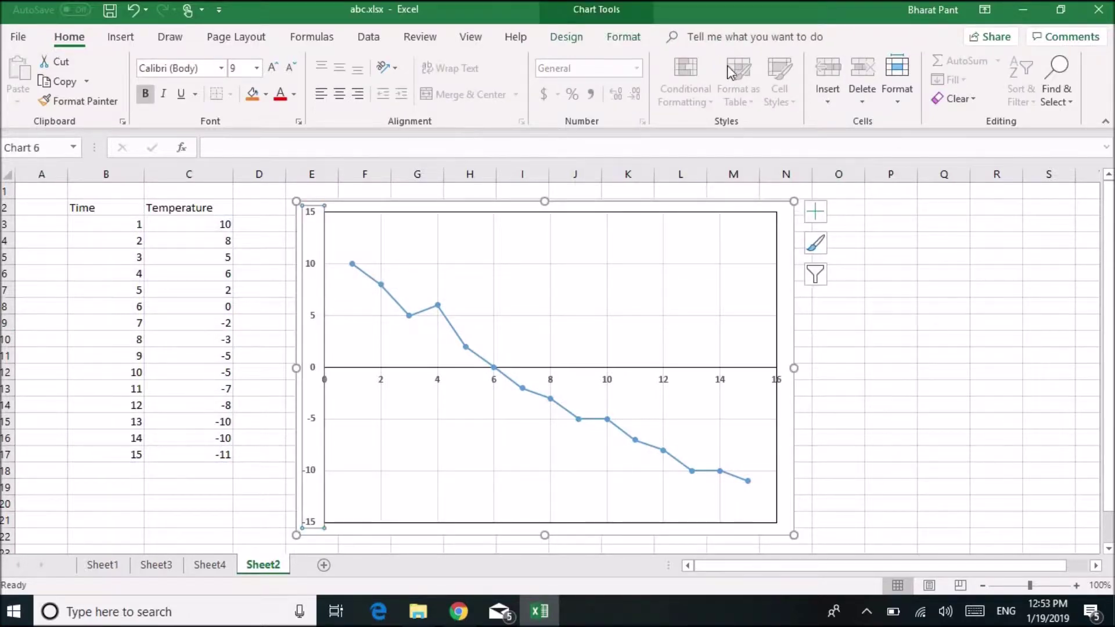
left_click(624, 37)
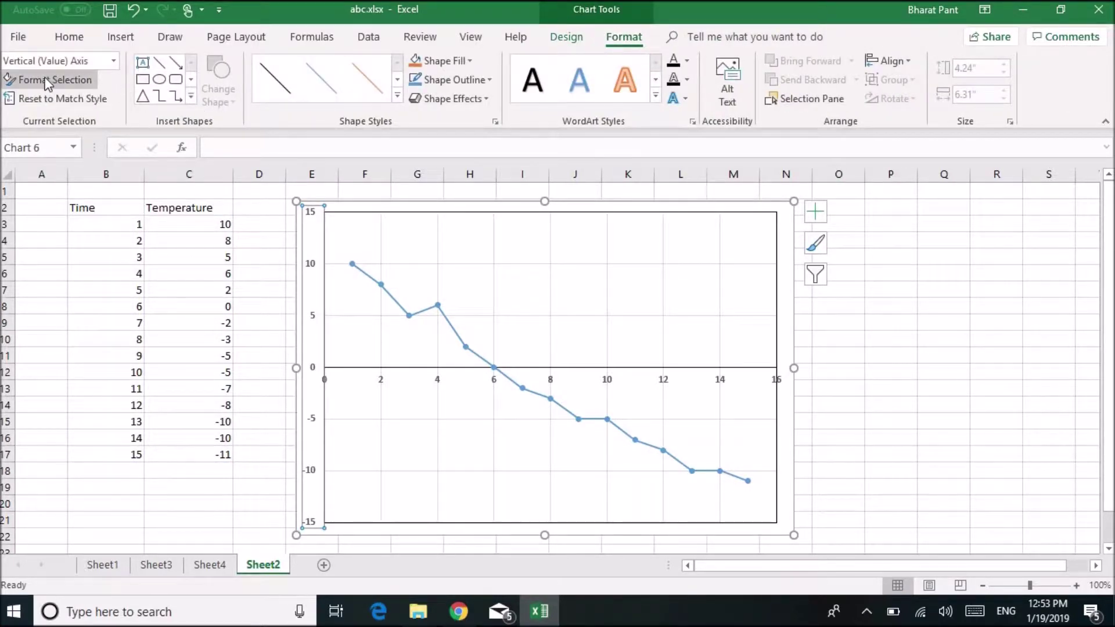
left_click(54, 80)
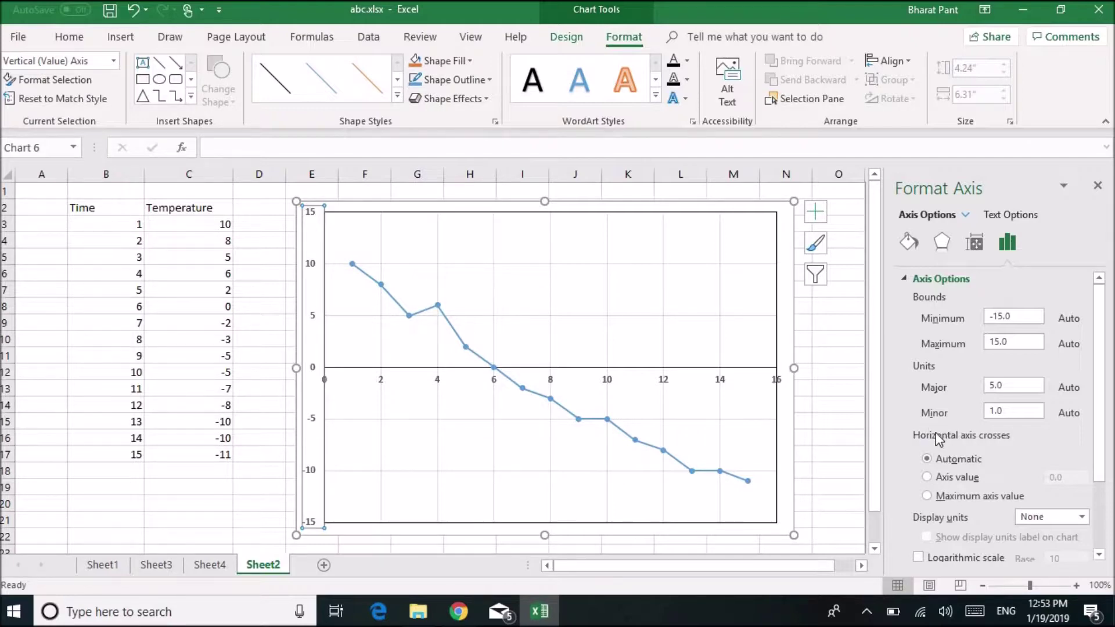
left_click(927, 477)
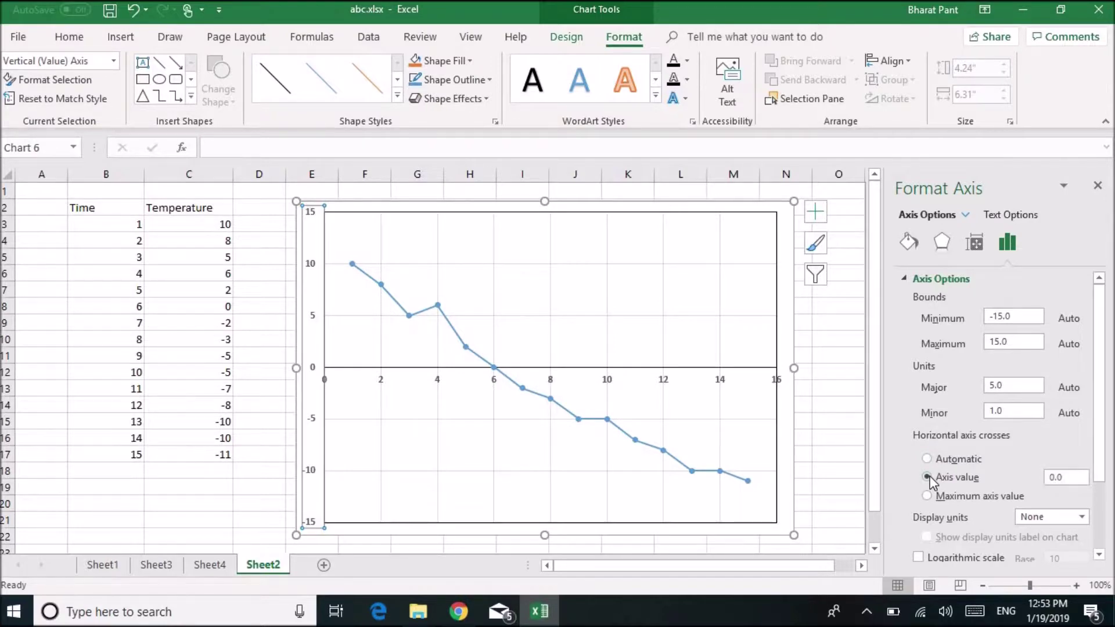
Step: Change the horizontal axis crossing value from 0.0 to -15, then deselect the chart
double_click(1057, 478)
type("-15")
key("Return")
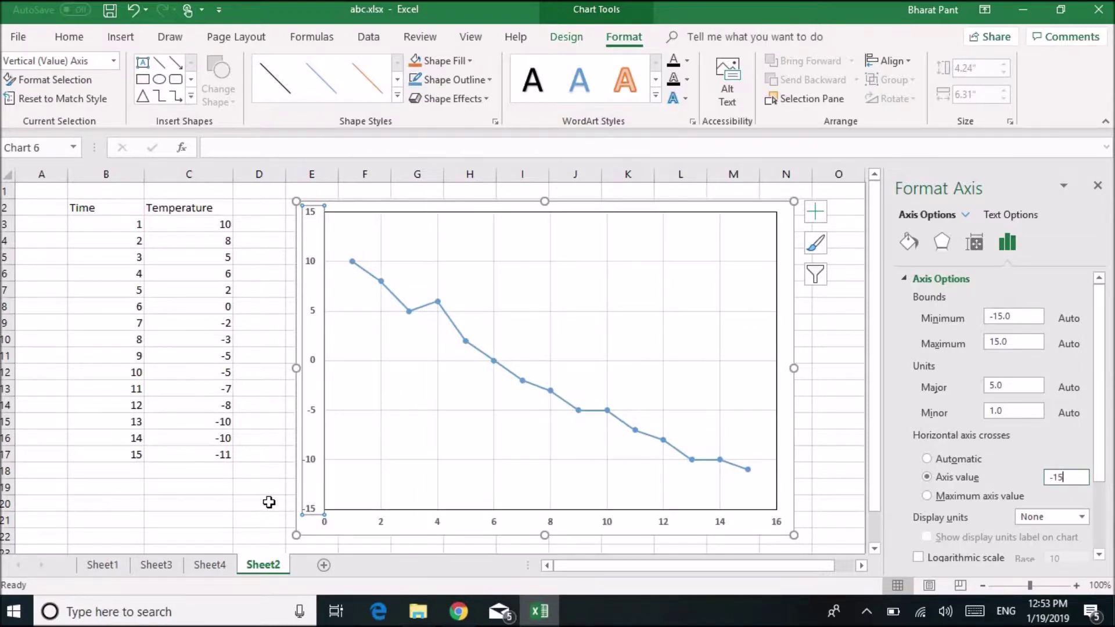
left_click(259, 504)
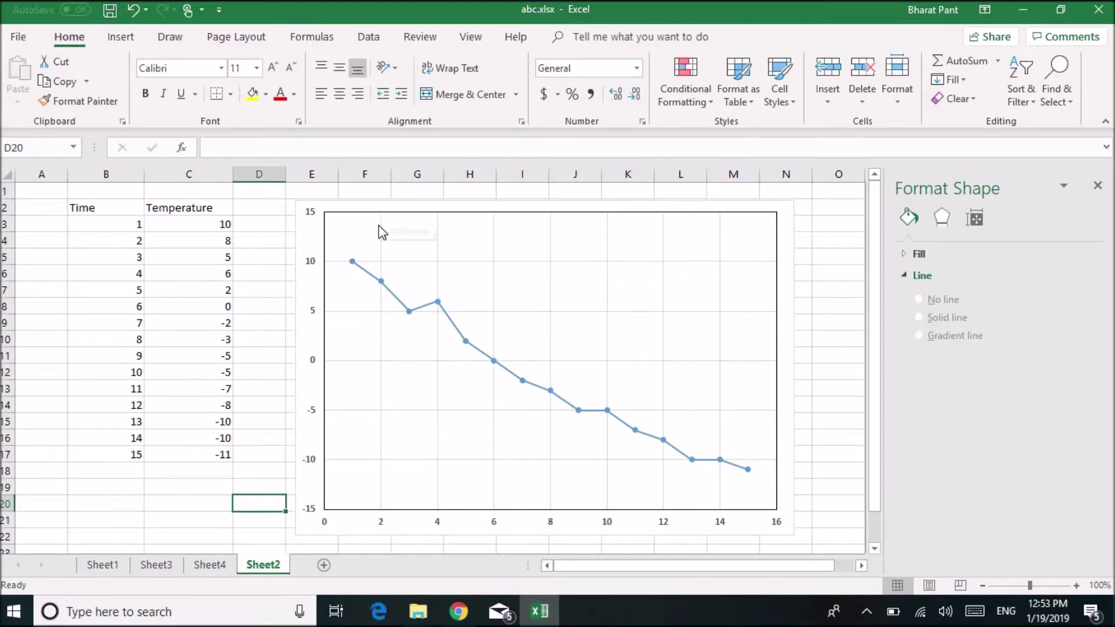
Step: Change the vertical axis crossing value from -15.0 to 15, moving the horizontal axis to the top
left_click(316, 264)
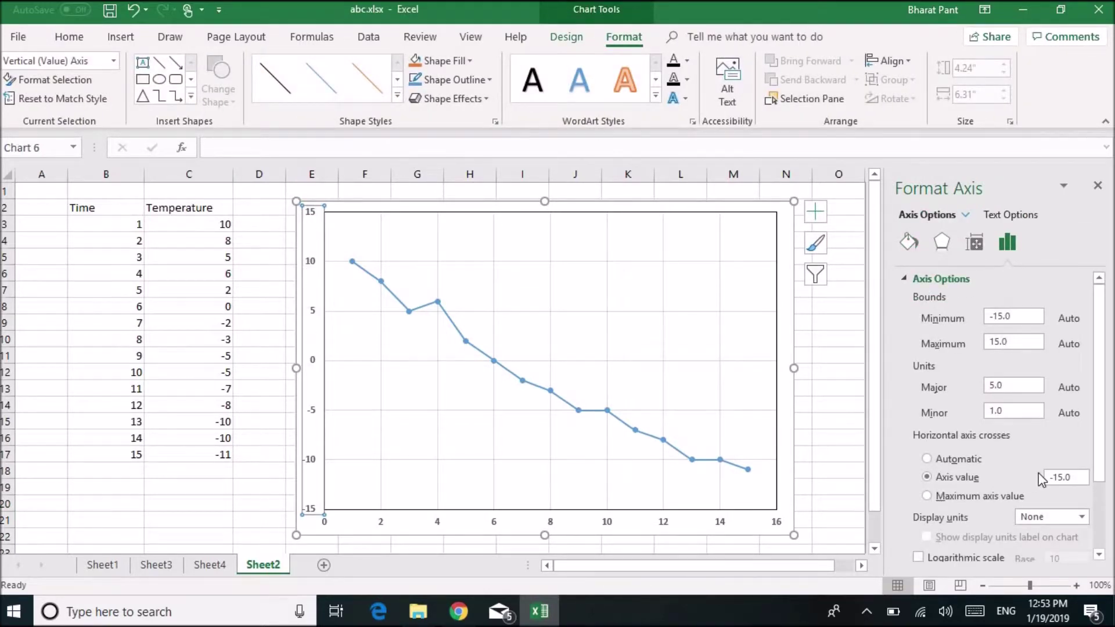
left_click_drag(1075, 477, 1050, 480)
type("15")
key("Return")
left_click(267, 256)
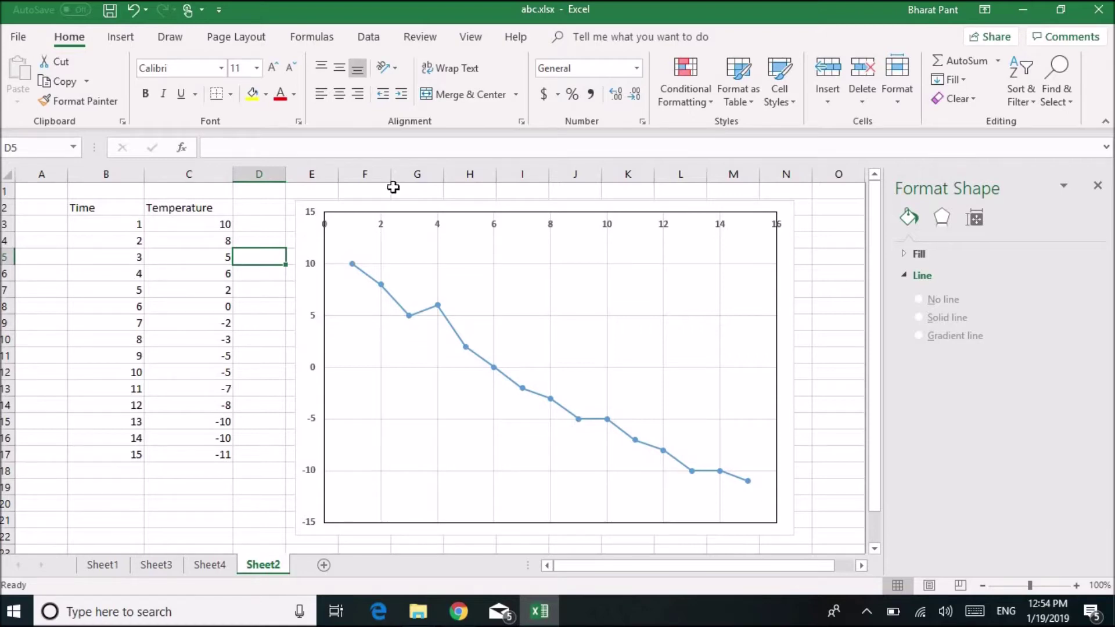
Step: Set the horizontal axis Label Position to High, then deselect the chart
left_click(381, 228)
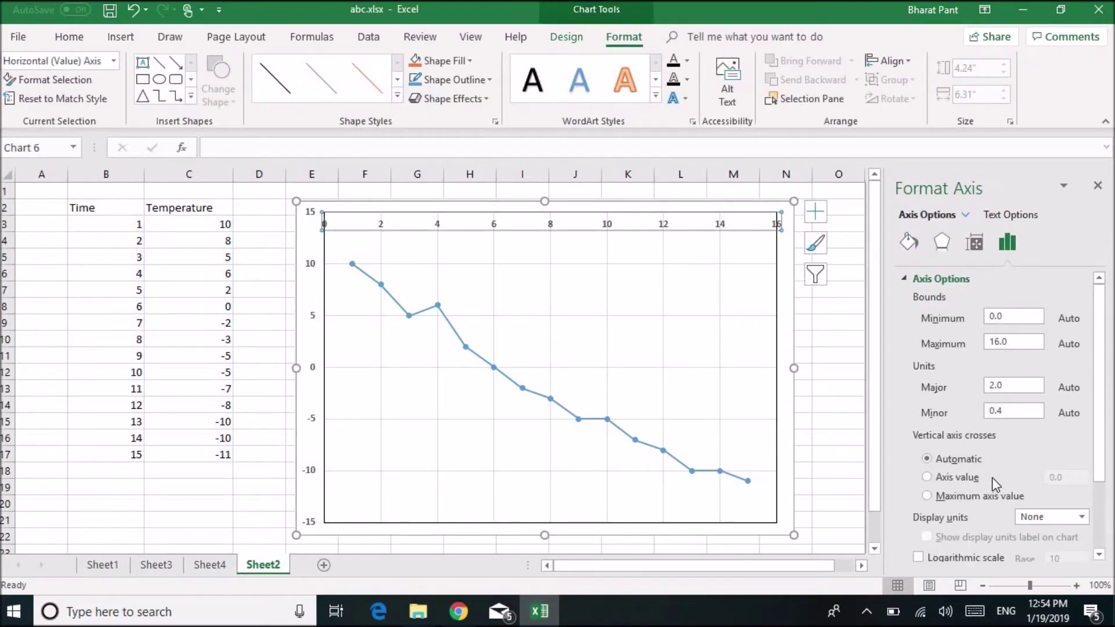
scroll(997, 463, "down", 3)
scroll(997, 462, "down", 2)
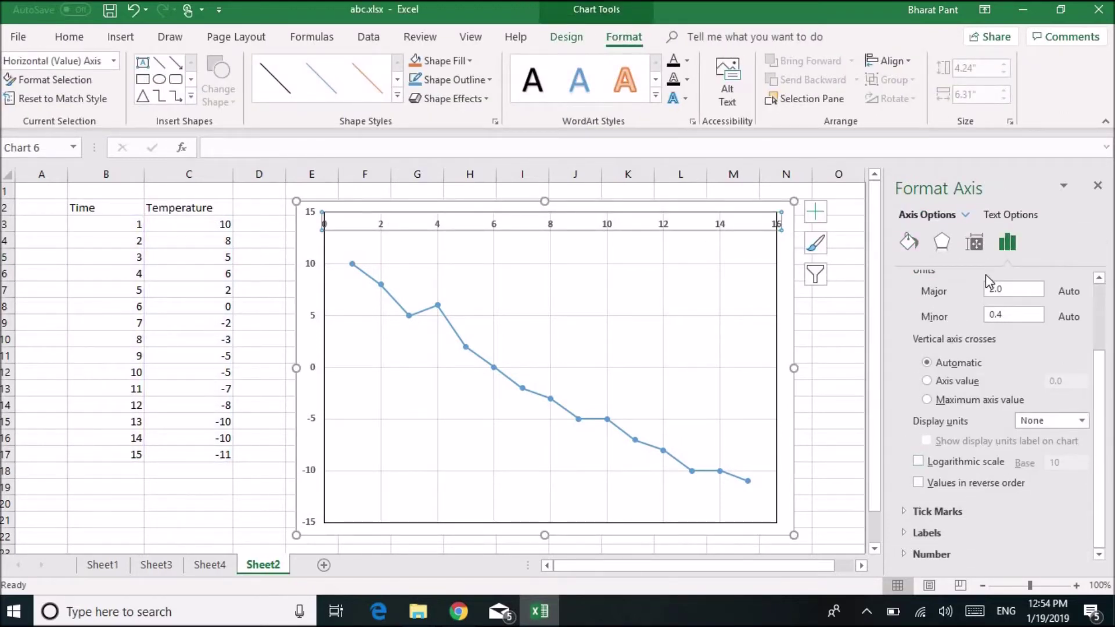
left_click(924, 533)
scroll(926, 527, "down", 1)
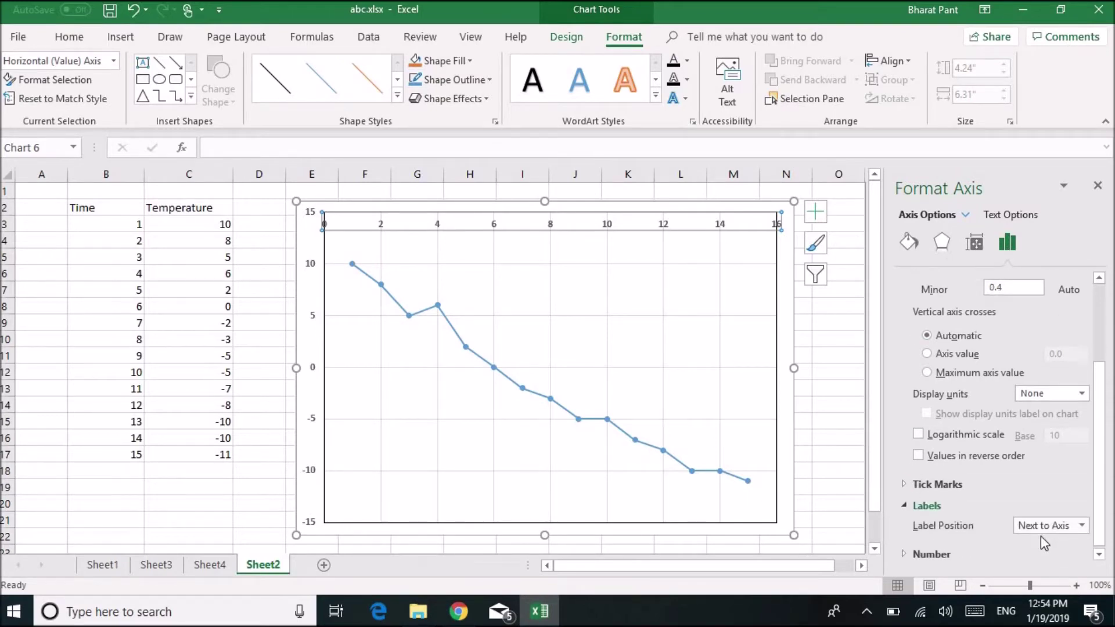
left_click(1083, 526)
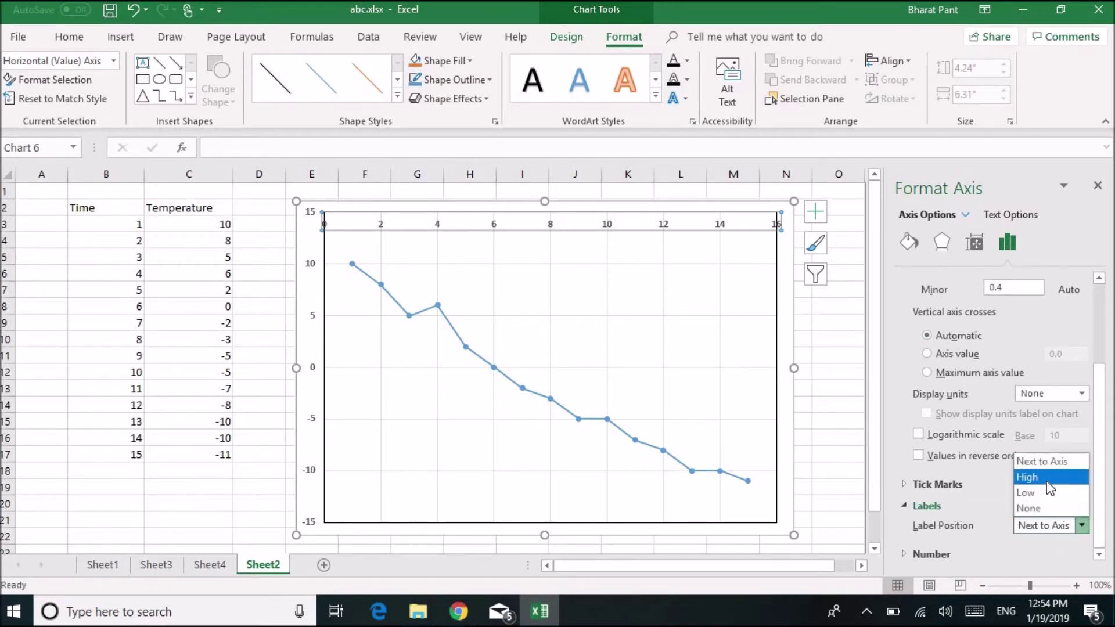
left_click(1028, 477)
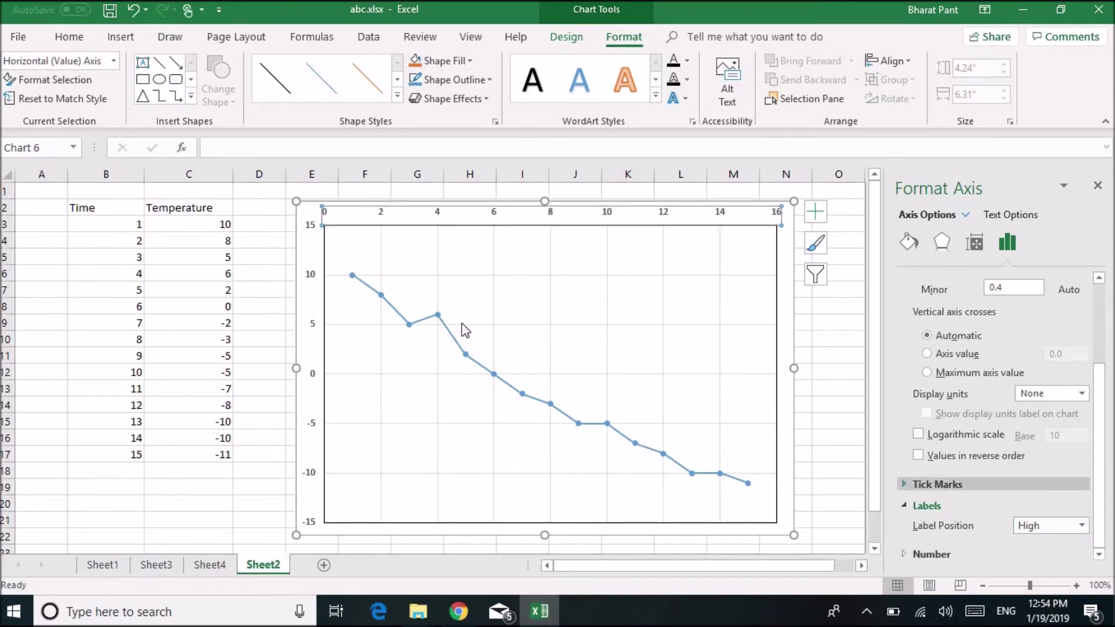
left_click(259, 274)
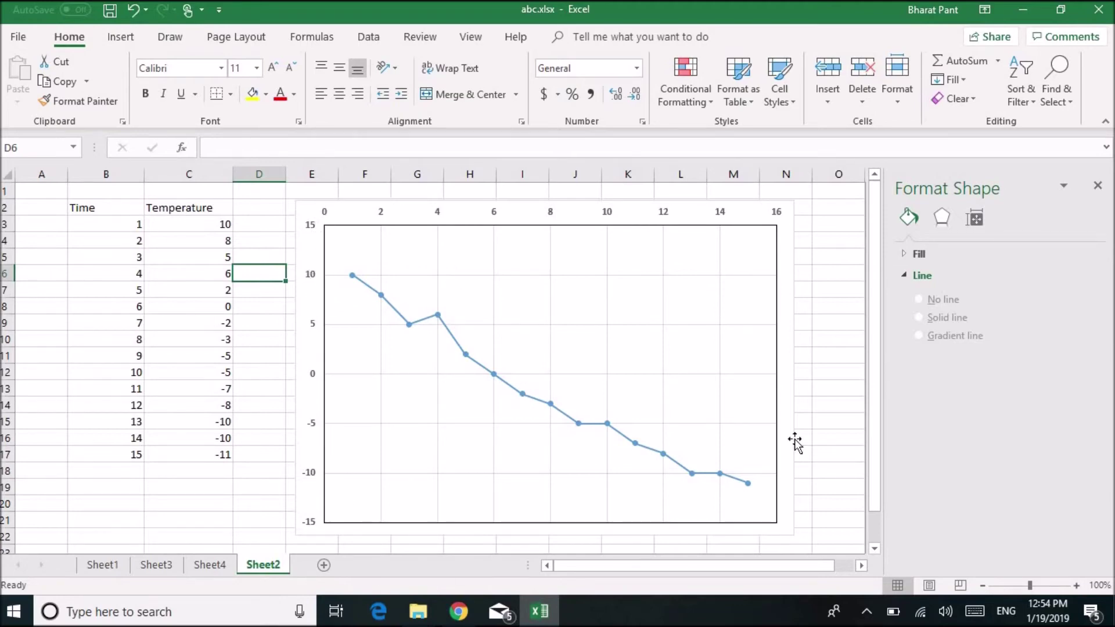
left_click(824, 287)
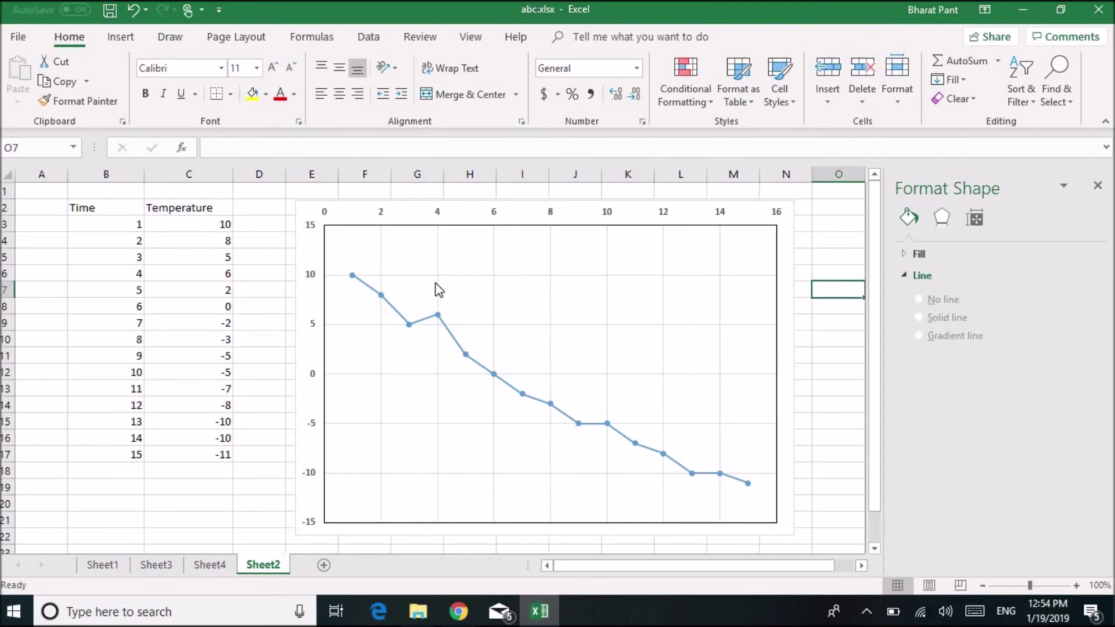